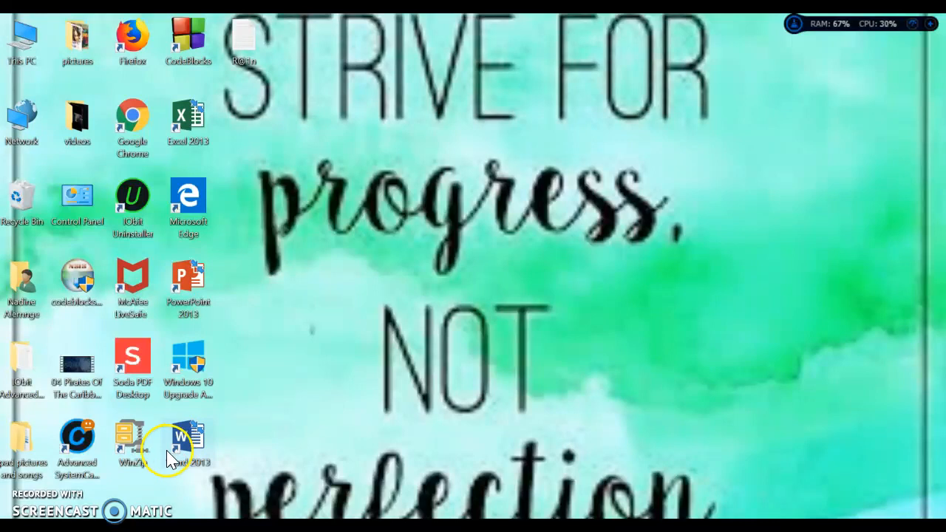
Launch Word 2013 and open the recent document "Dear blessing".
{"action": "key", "text": "super"}
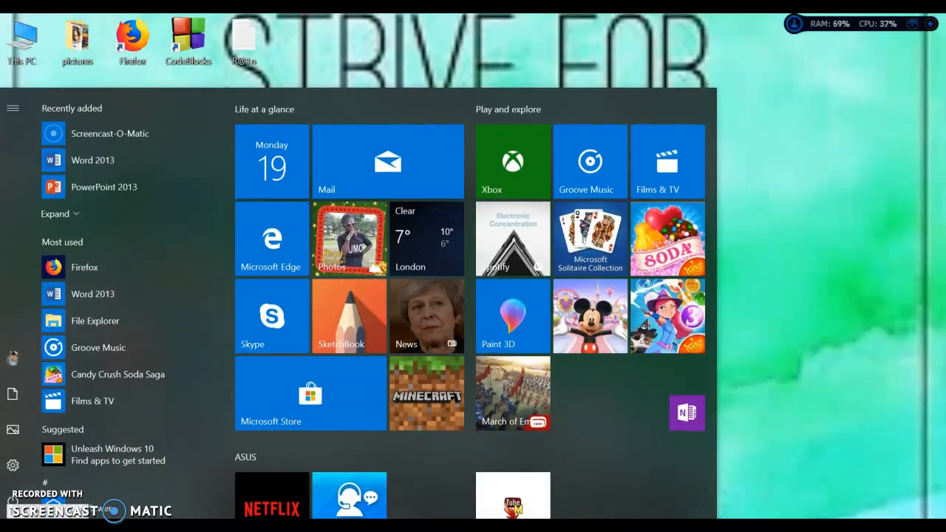
{"action": "type", "text": "w"}
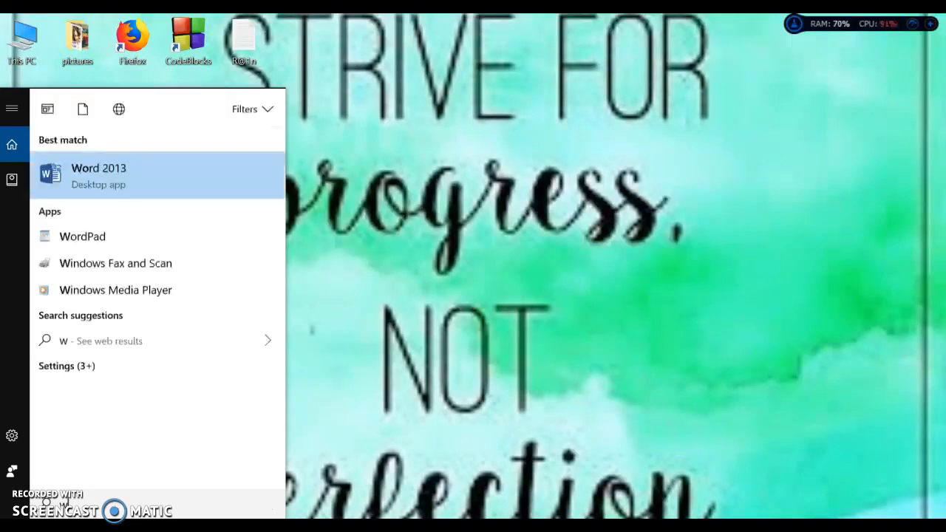
{"action": "type", "text": "ord"}
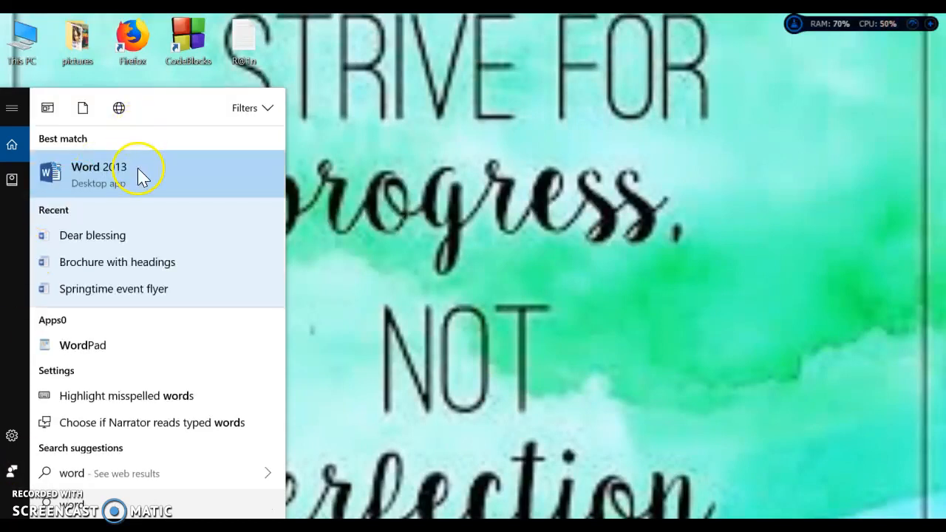
{"action": "left_click", "coordinate": [140, 176]}
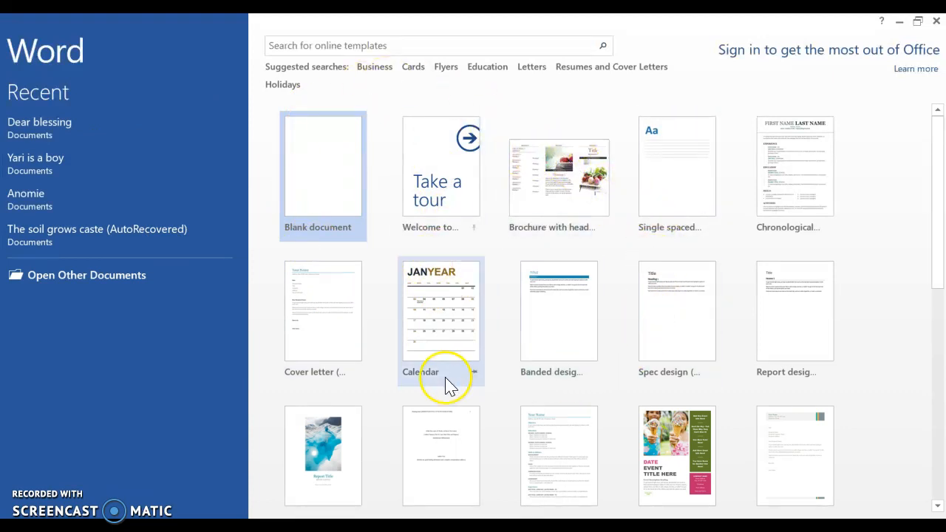
{"action": "left_click", "coordinate": [51, 123]}
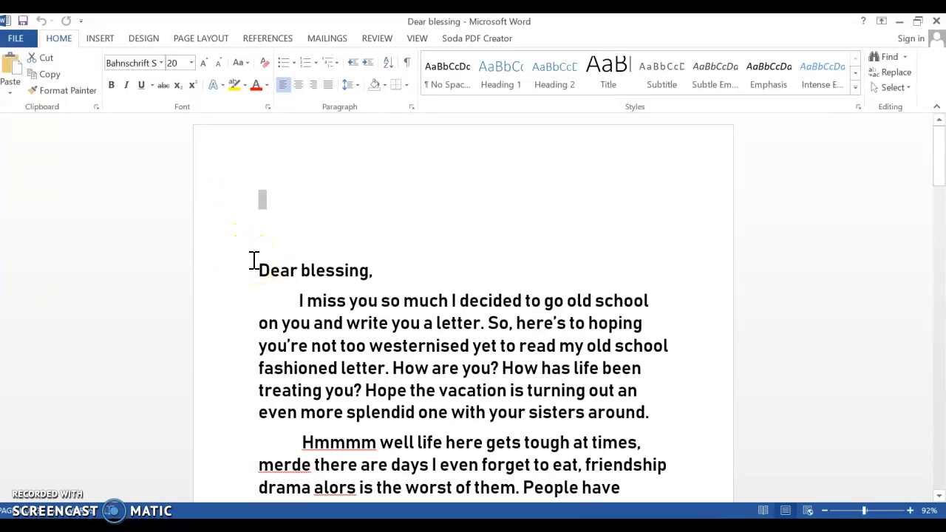
Format the letter from the salutation to the signature in Bahnschrift SemiBold at size 20.
{"action": "left_click_drag", "start_coordinate": [256, 269], "coordinate": [673, 484]}
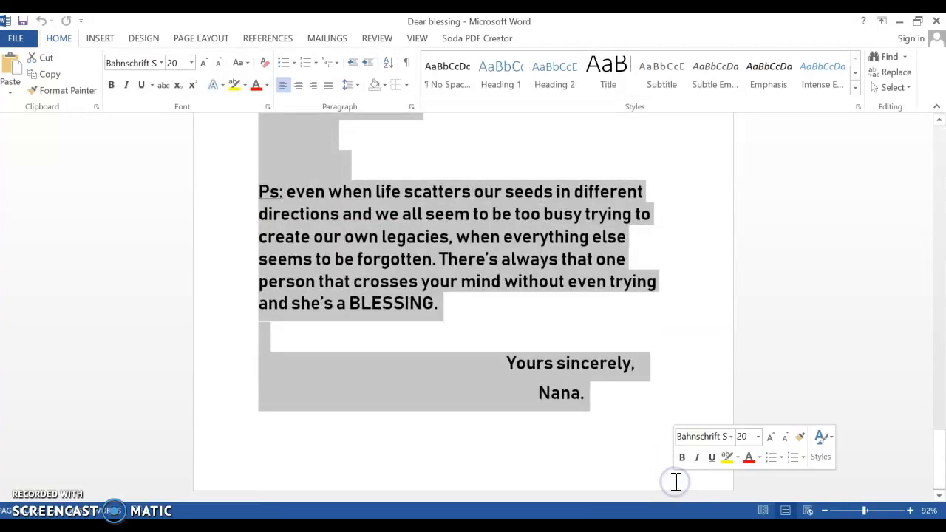
{"action": "left_click", "coordinate": [160, 64]}
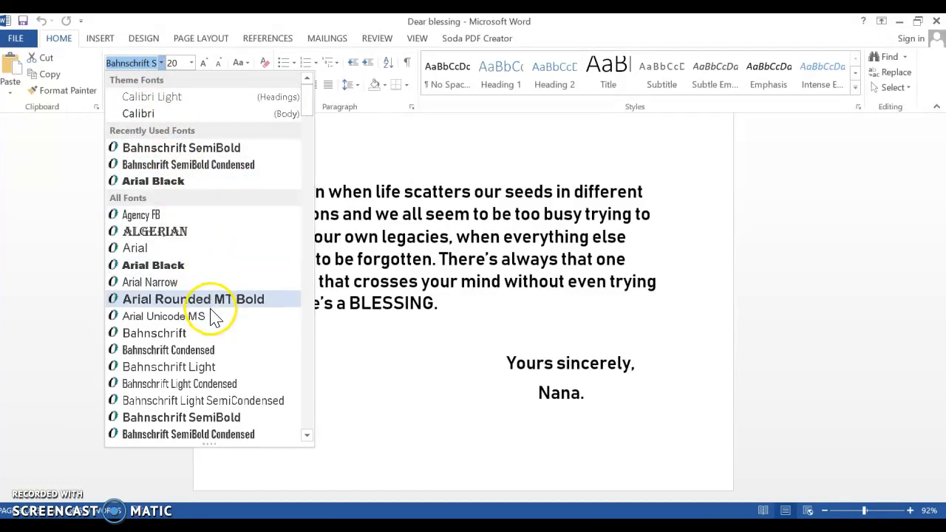
{"action": "left_click", "coordinate": [233, 418]}
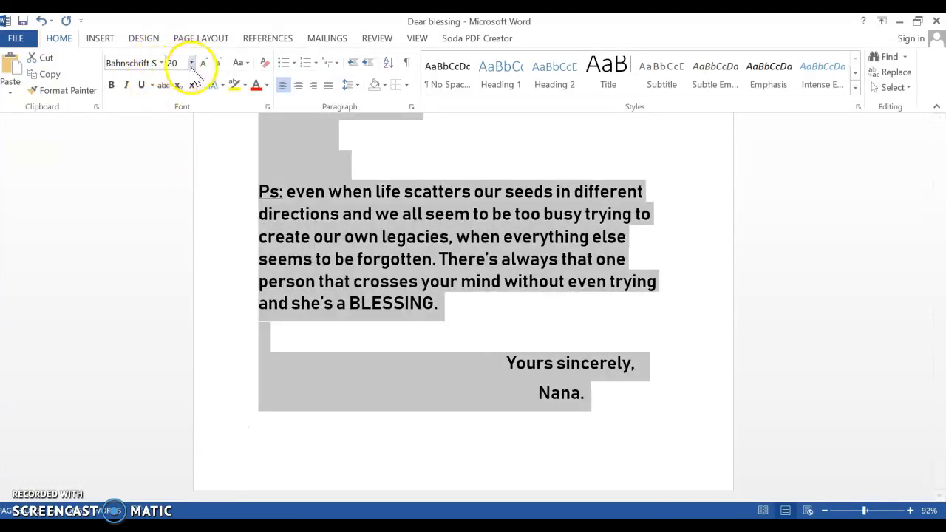
{"action": "left_click", "coordinate": [190, 63]}
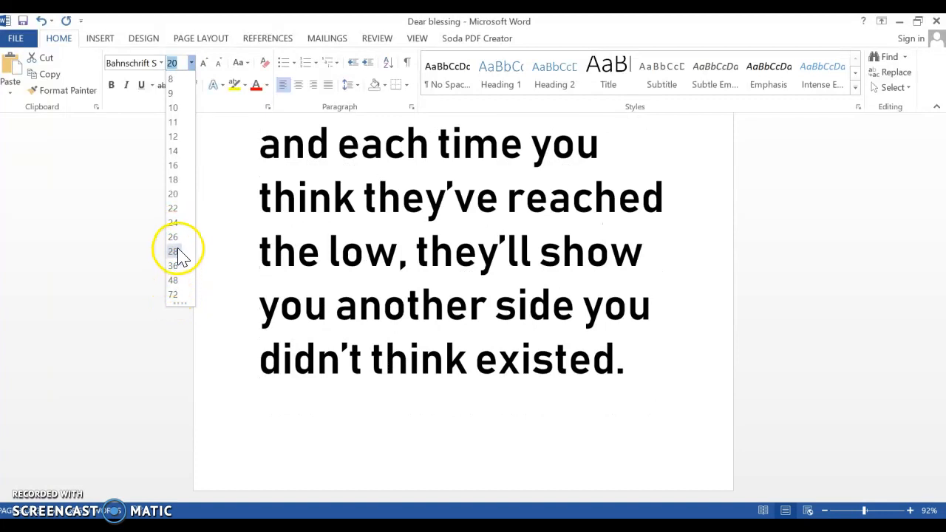
{"action": "left_click", "coordinate": [175, 195]}
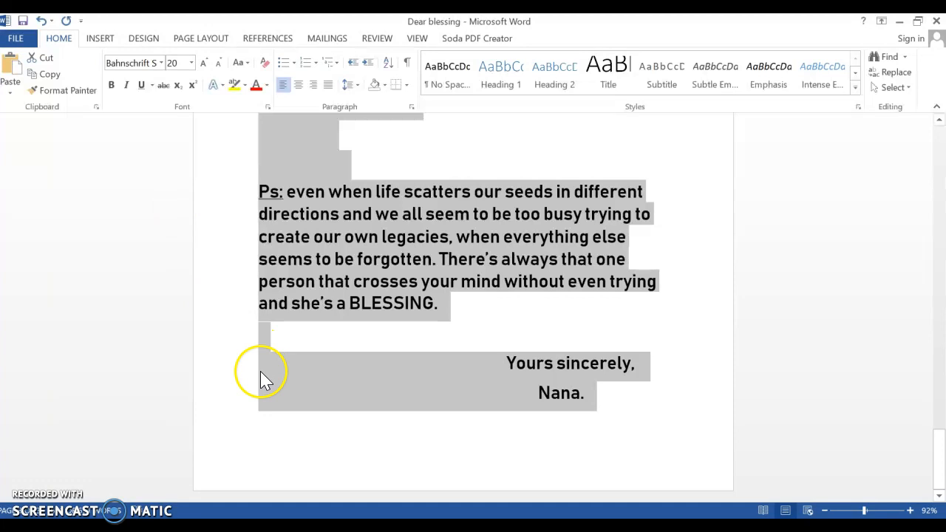
{"action": "left_click", "coordinate": [595, 445]}
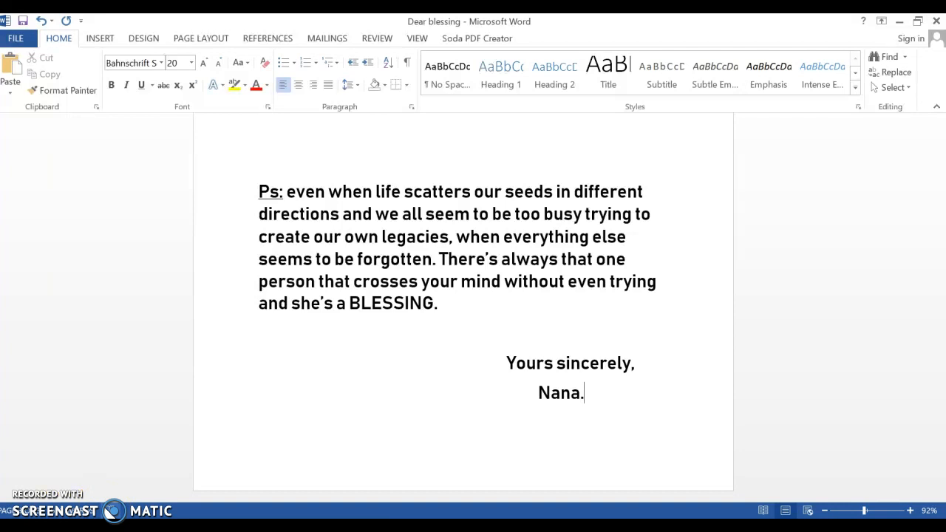
Start the spelling and grammar check and ignore the flagged words from "Hmmmm" up to "ur".
{"action": "left_click", "coordinate": [111, 510]}
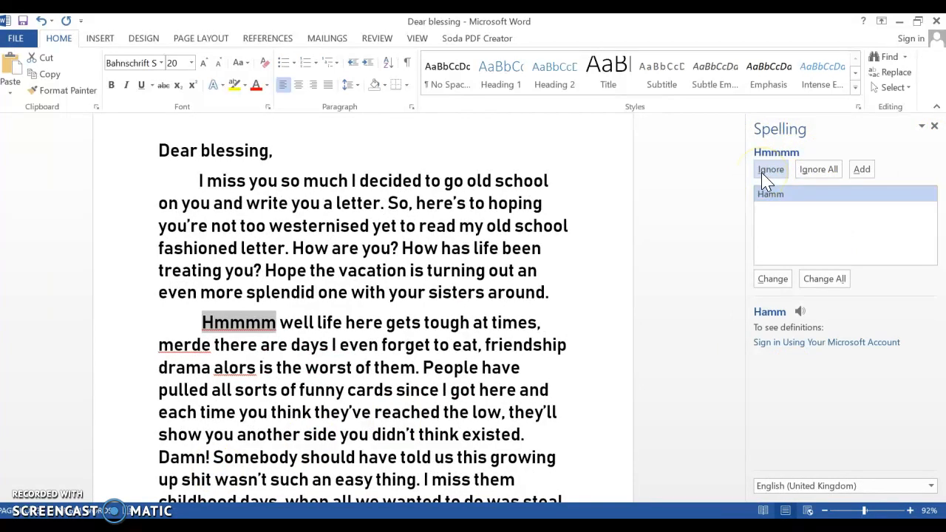
{"action": "left_click", "coordinate": [771, 281]}
{"action": "left_click", "coordinate": [810, 176]}
{"action": "left_click", "coordinate": [811, 177]}
{"action": "left_click", "coordinate": [810, 176]}
{"action": "left_click", "coordinate": [809, 175]}
{"action": "left_click", "coordinate": [810, 176]}
{"action": "left_click", "coordinate": [809, 177]}
{"action": "left_click", "coordinate": [810, 177]}
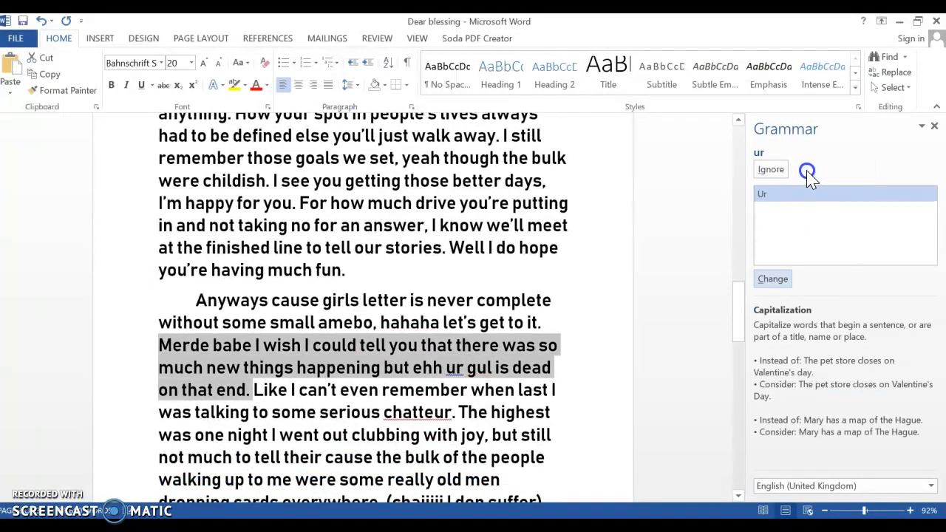
Ignore the flagged grammar and spelling items from "ur" and "chatteur" through "don" and "sha".
{"action": "left_click", "coordinate": [783, 176]}
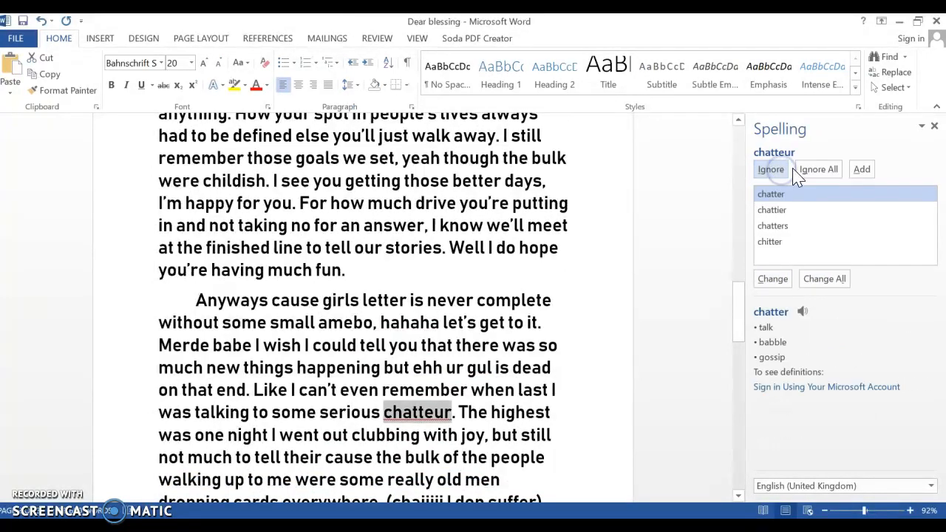
{"action": "left_click", "coordinate": [811, 176]}
{"action": "left_click", "coordinate": [811, 175]}
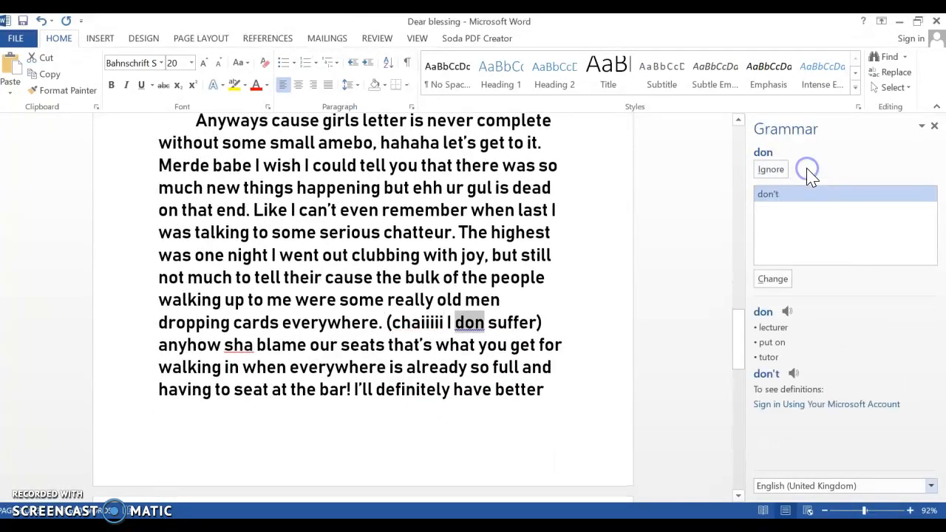
{"action": "left_click", "coordinate": [779, 173]}
{"action": "left_click", "coordinate": [817, 176]}
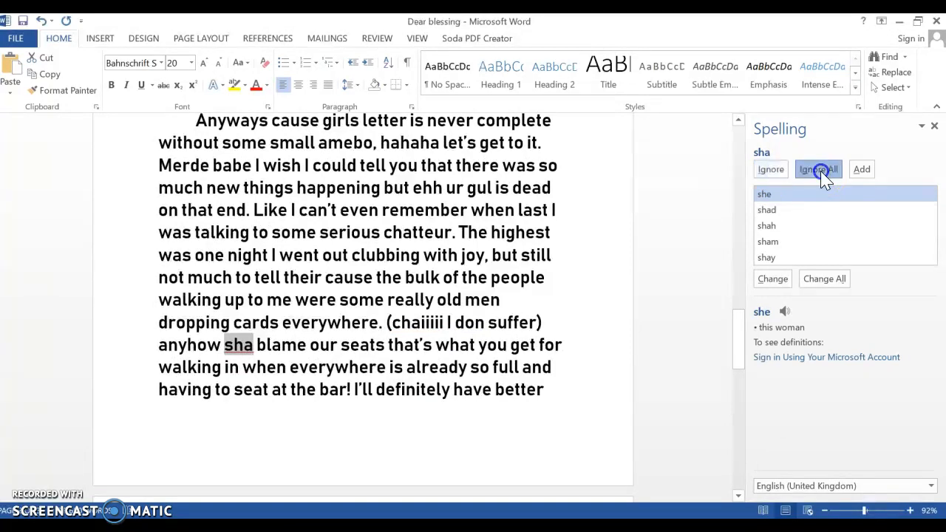
Ignore all remaining flagged words through the end of the letter and close the finished proofing check.
{"action": "left_click", "coordinate": [822, 176]}
{"action": "left_click", "coordinate": [822, 175]}
{"action": "left_click", "coordinate": [822, 176]}
{"action": "left_click", "coordinate": [822, 175]}
{"action": "left_click", "coordinate": [822, 176]}
{"action": "left_click", "coordinate": [821, 175]}
{"action": "left_click", "coordinate": [821, 176]}
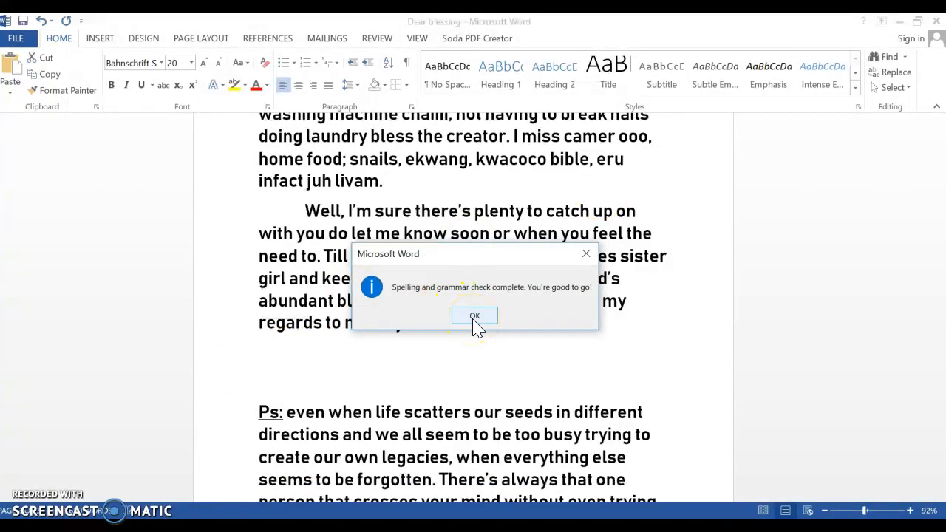
{"action": "left_click", "coordinate": [474, 317]}
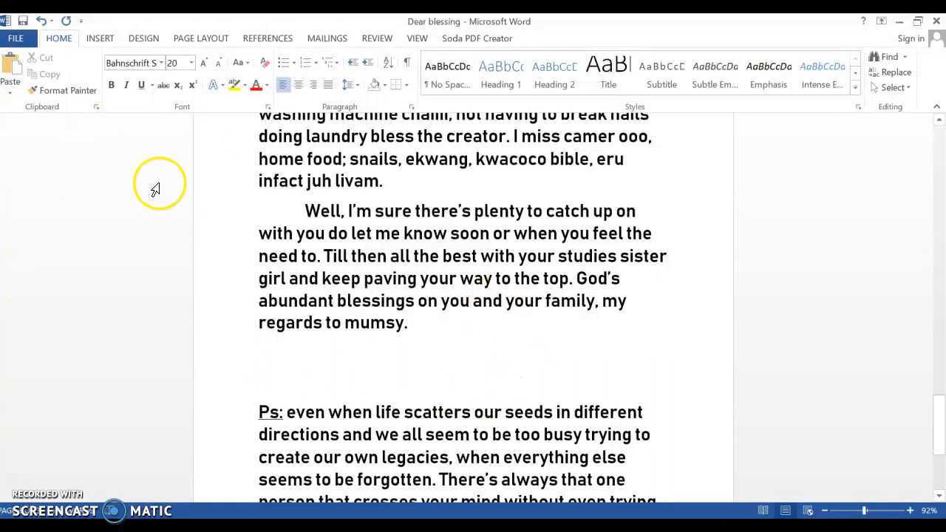
View the letter's word count statistics and close them.
{"action": "left_click", "coordinate": [378, 41]}
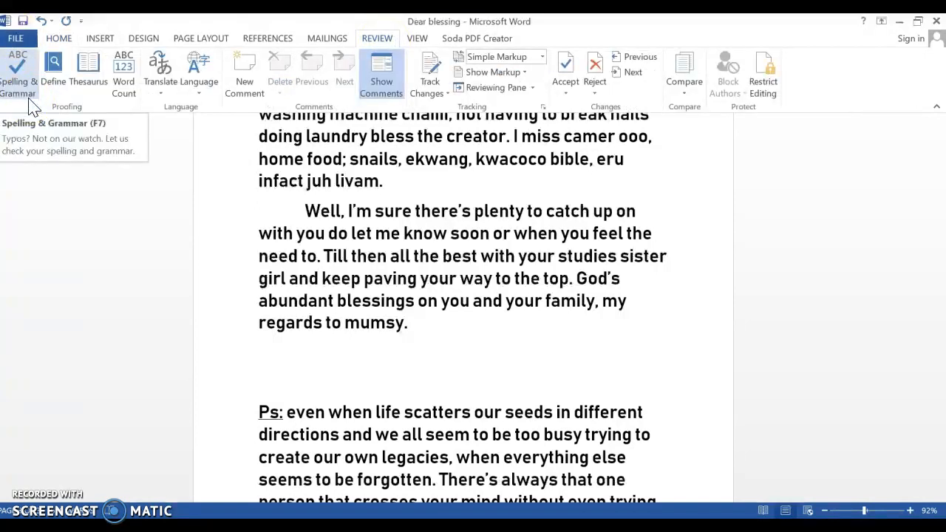
{"action": "left_click", "coordinate": [127, 84]}
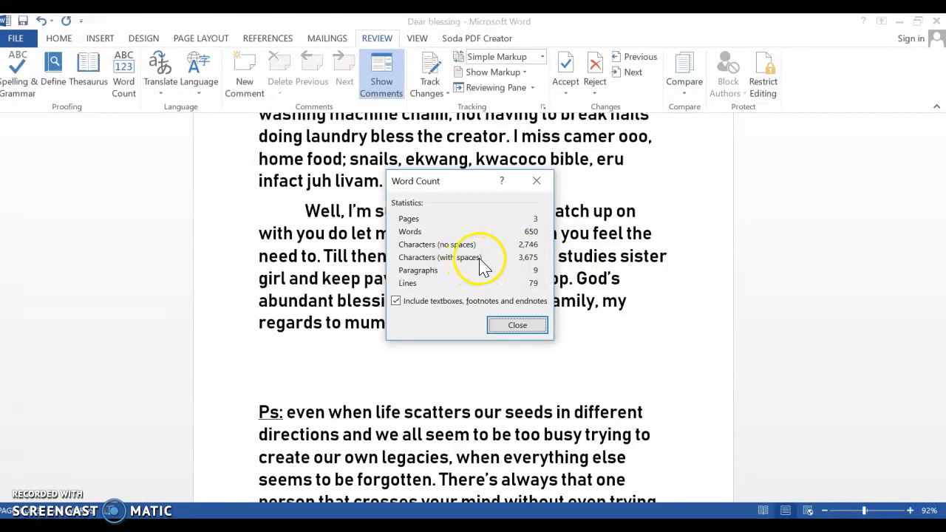
{"action": "left_click", "coordinate": [537, 184]}
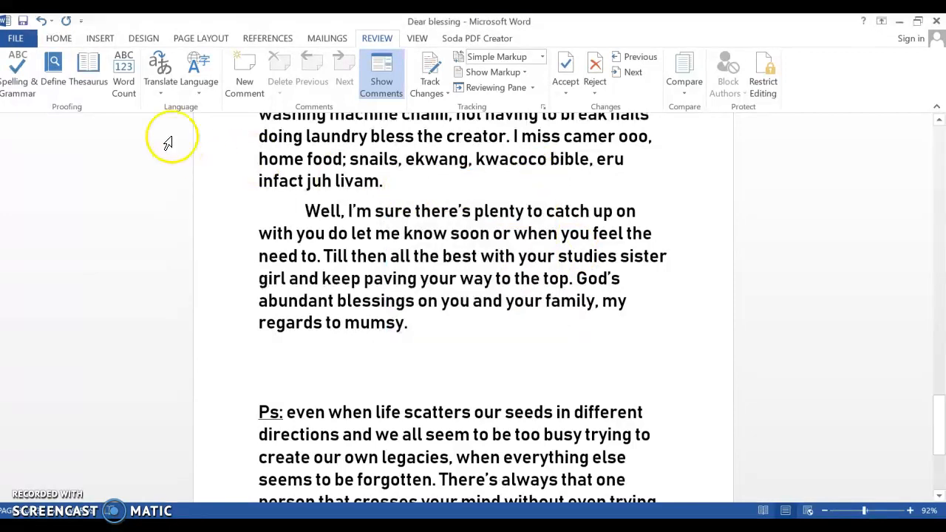
Try Albanian as the default proofing language, decline the change and close the language settings without applying it.
{"action": "left_click", "coordinate": [198, 94]}
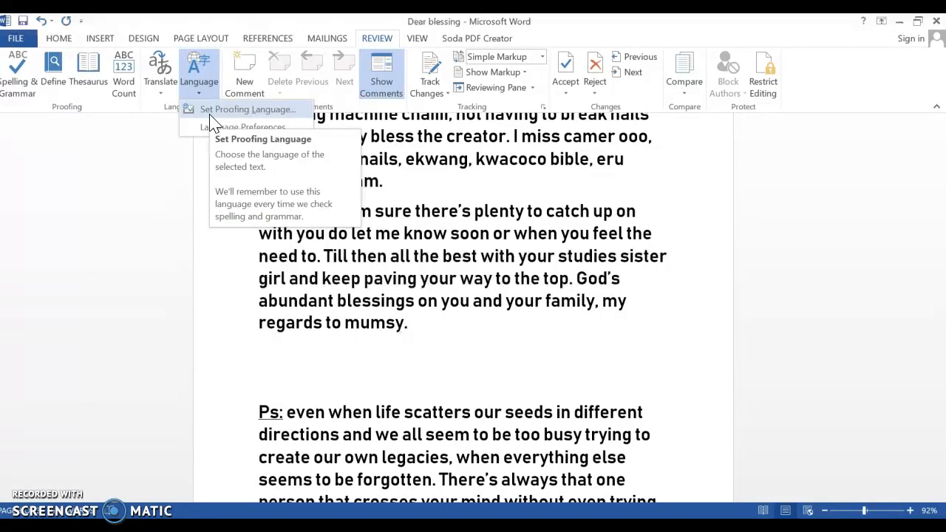
{"action": "left_click", "coordinate": [212, 111]}
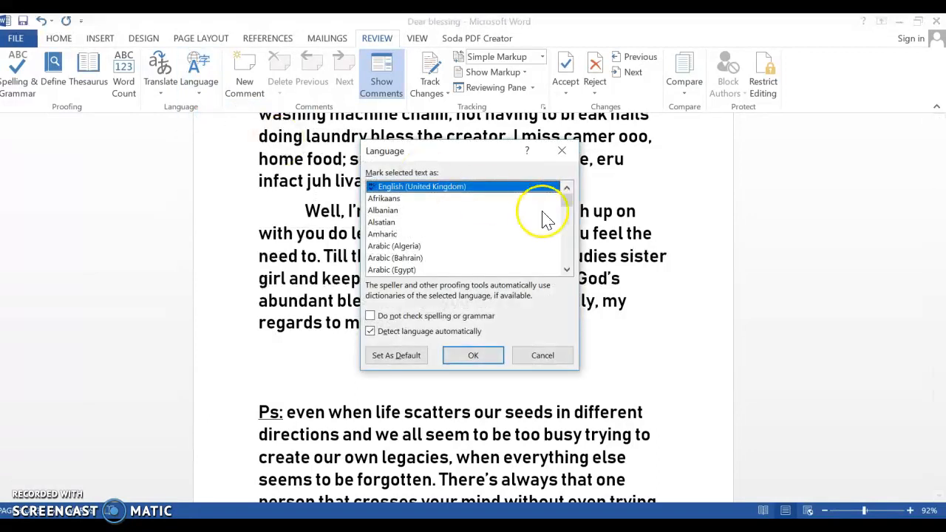
{"action": "left_click", "coordinate": [453, 197]}
{"action": "left_click", "coordinate": [458, 211]}
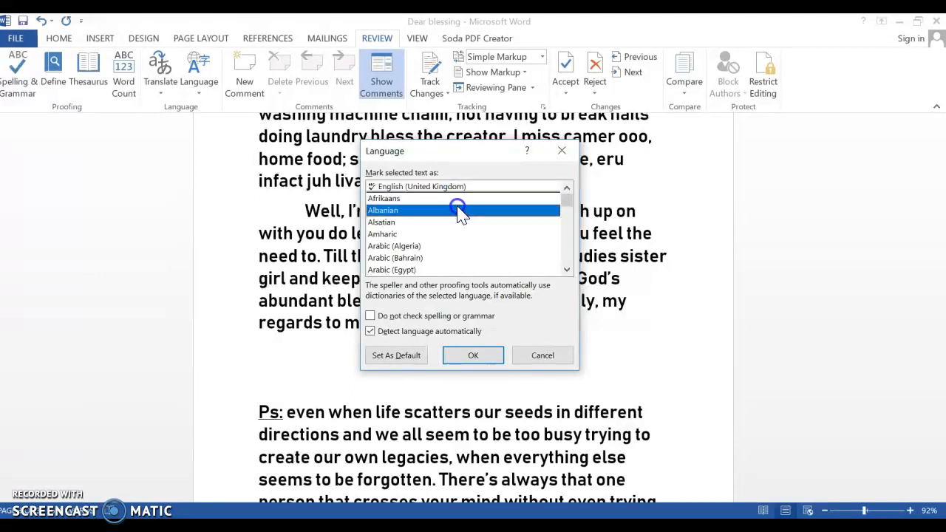
{"action": "left_click", "coordinate": [567, 270]}
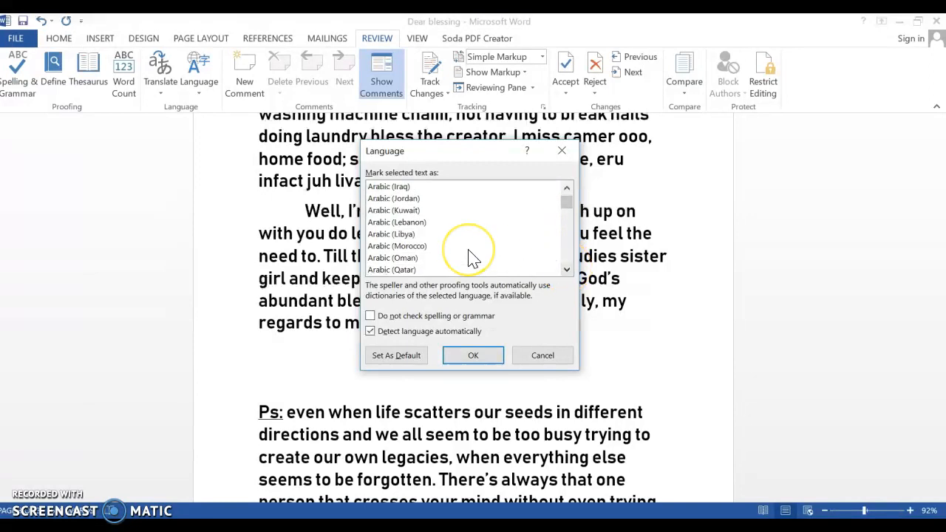
{"action": "left_click", "coordinate": [411, 356]}
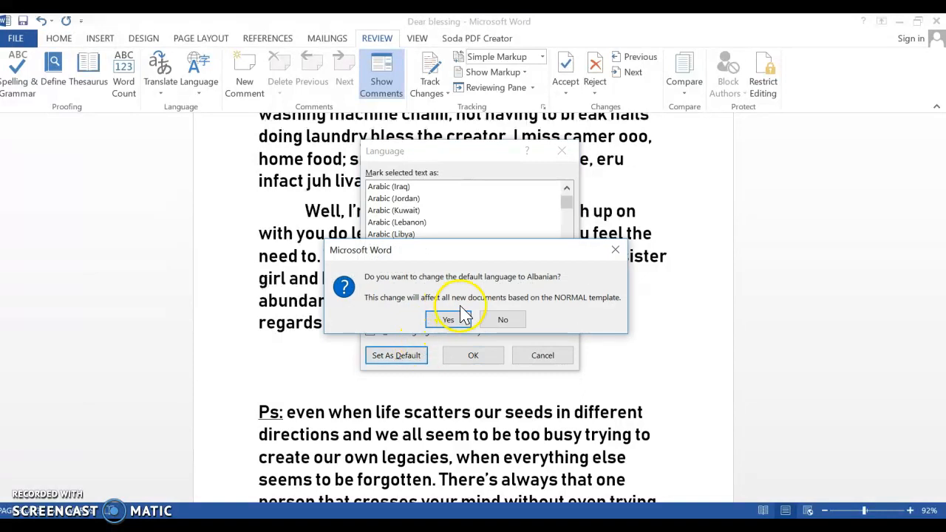
{"action": "left_click", "coordinate": [497, 320]}
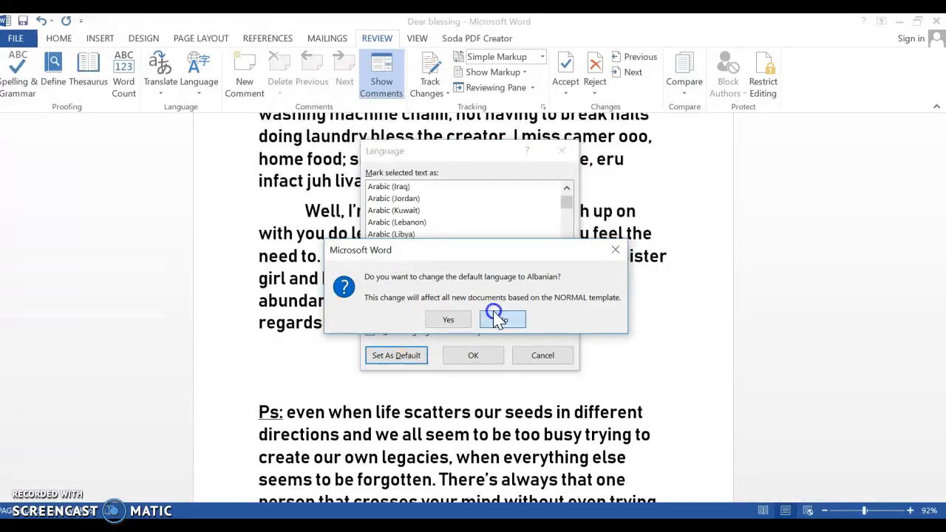
{"action": "left_click", "coordinate": [562, 150]}
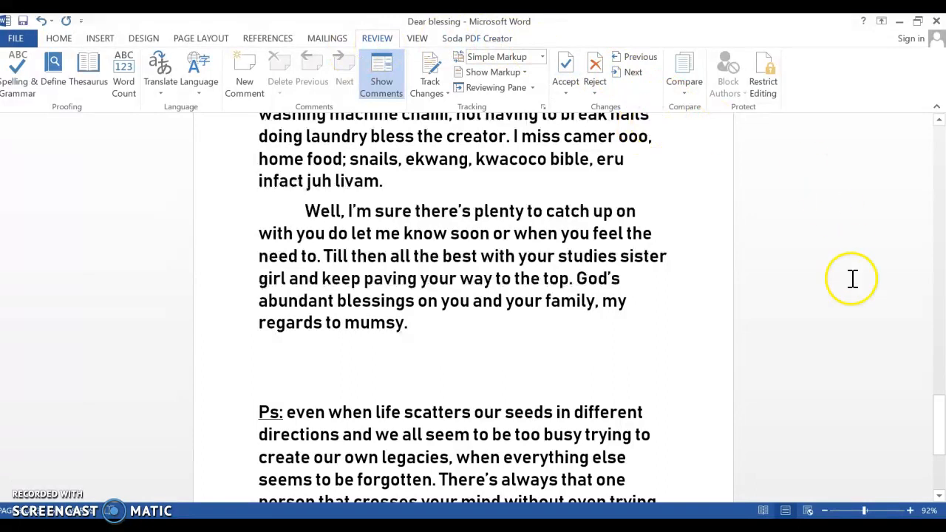
Show the letter in Read Mode, page to its end and back to the beginning, and return to Print Layout.
{"action": "left_click", "coordinate": [763, 512]}
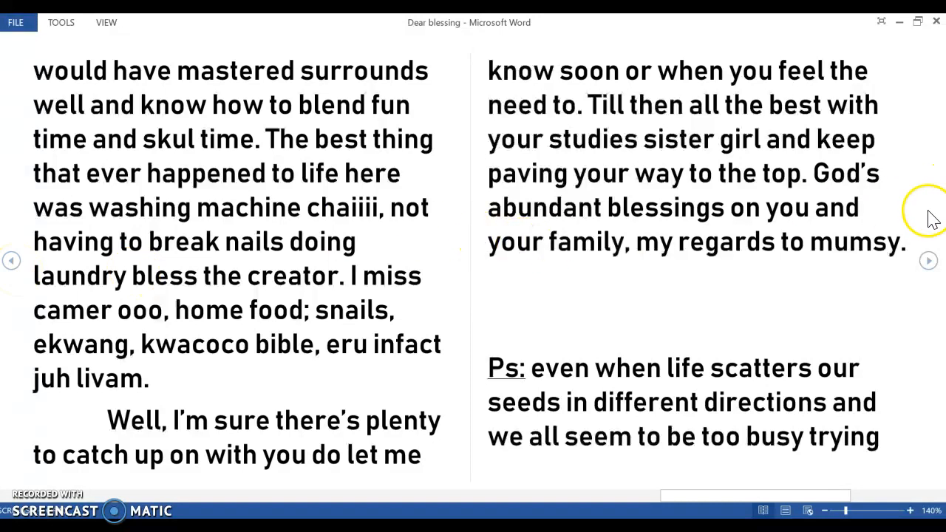
{"action": "left_click", "coordinate": [929, 260]}
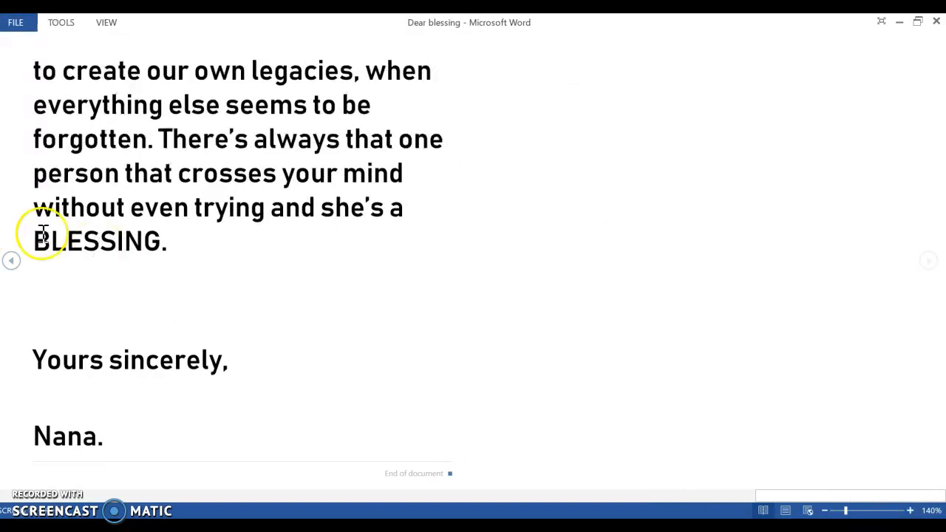
{"action": "left_click", "coordinate": [13, 263]}
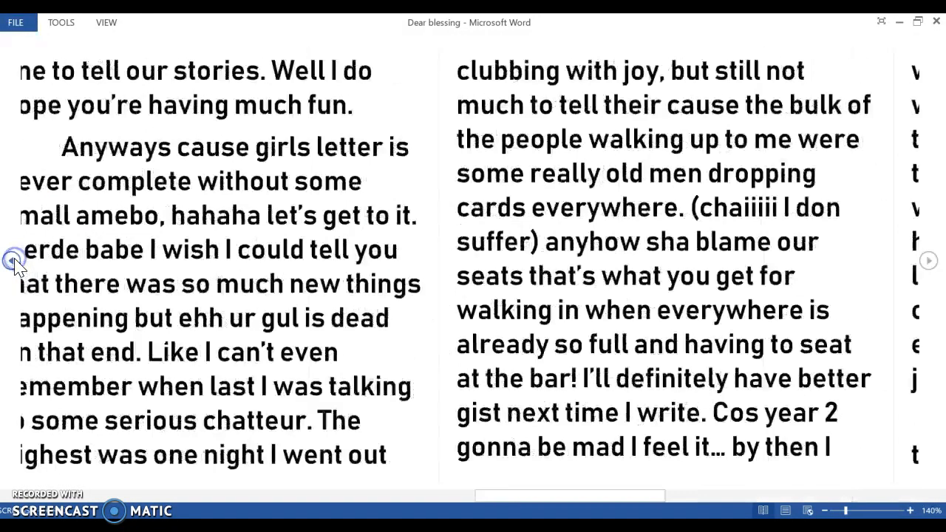
{"action": "left_click", "coordinate": [13, 261]}
{"action": "left_click", "coordinate": [13, 262]}
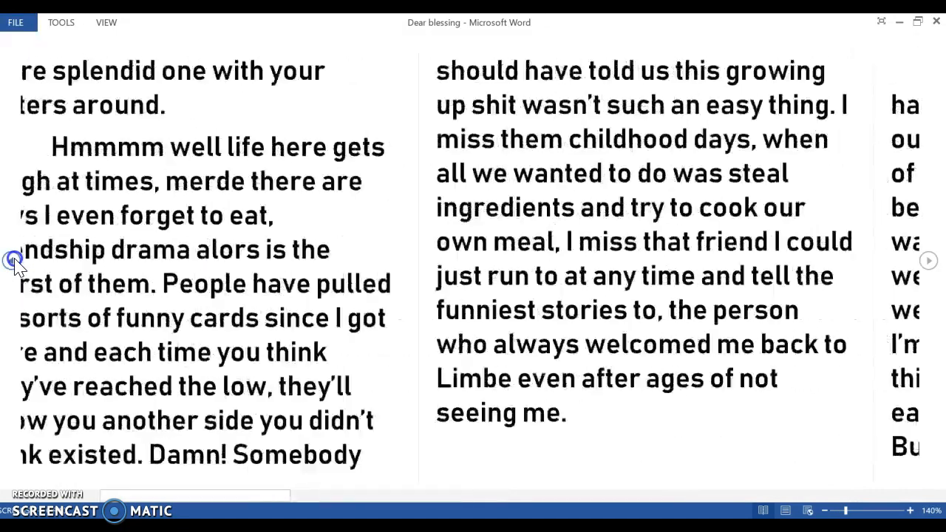
{"action": "left_click", "coordinate": [13, 262]}
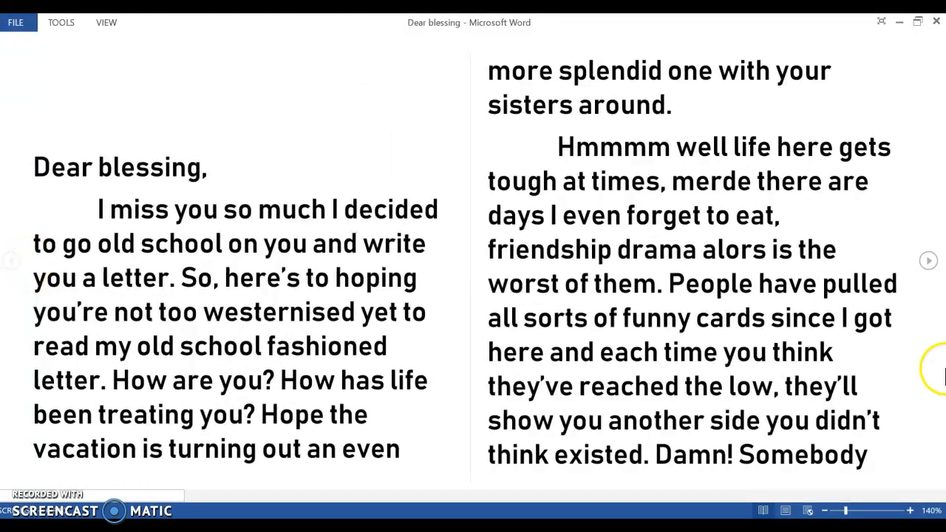
{"action": "left_click", "coordinate": [786, 510]}
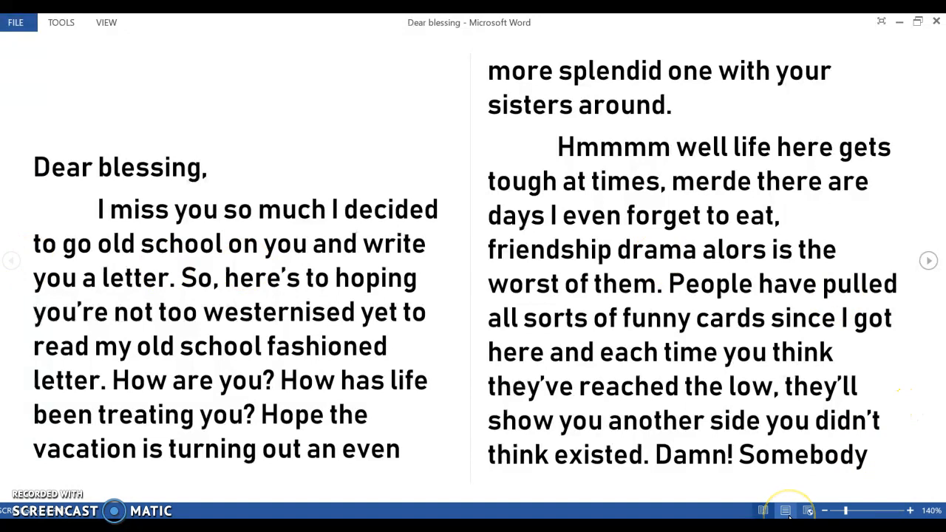
{"action": "left_click", "coordinate": [788, 514]}
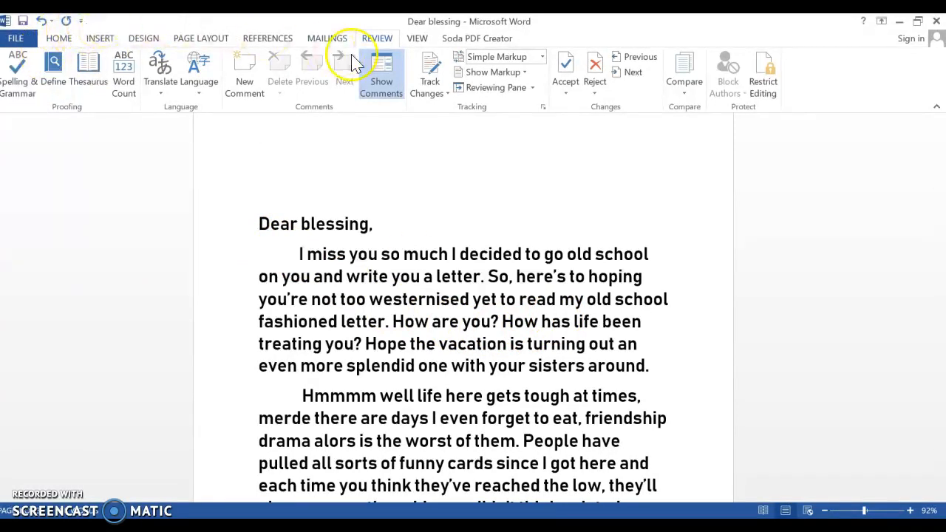
Set up an envelope for the letter, filling in the recipient's delivery address and the sender's return address.
{"action": "left_click", "coordinate": [334, 38]}
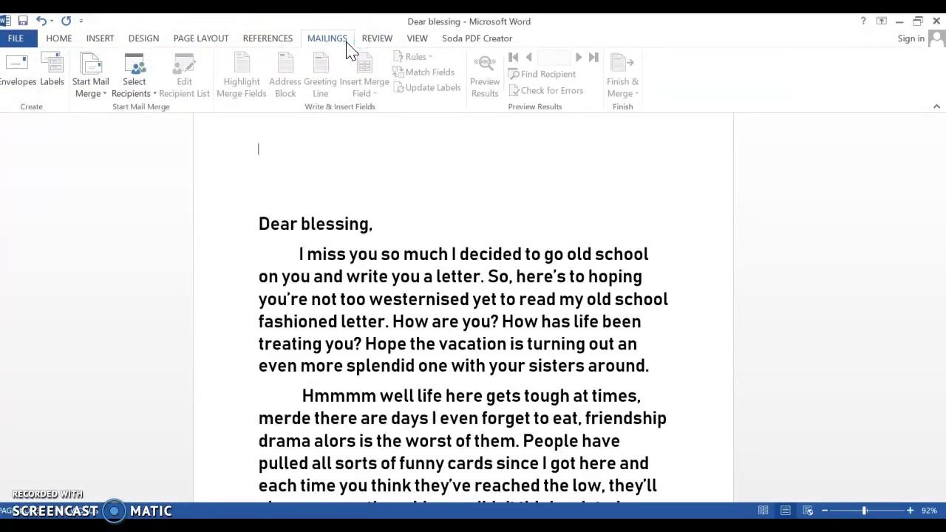
{"action": "left_click", "coordinate": [9, 78]}
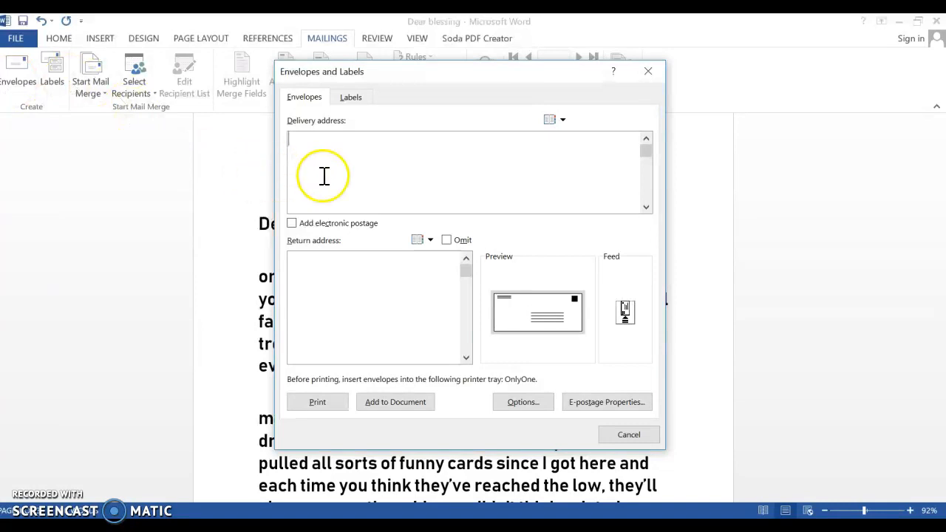
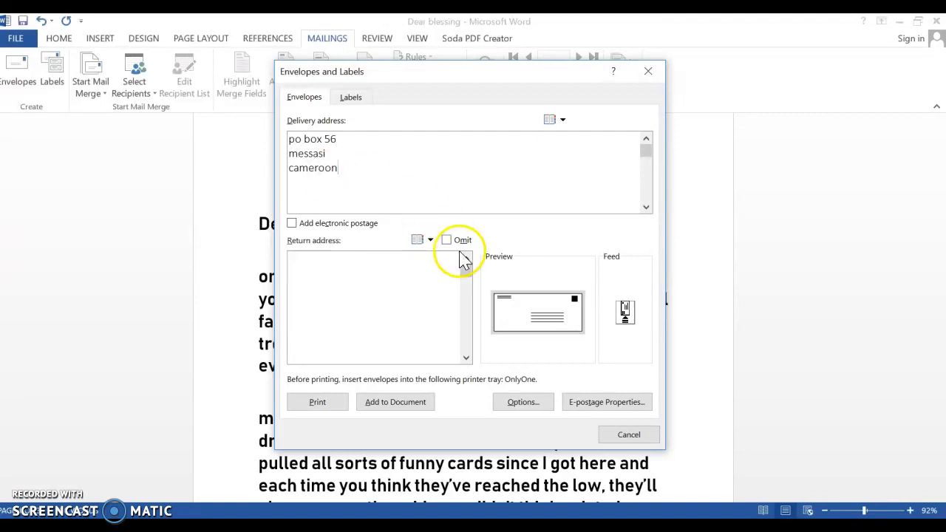
{"action": "left_click", "coordinate": [381, 298]}
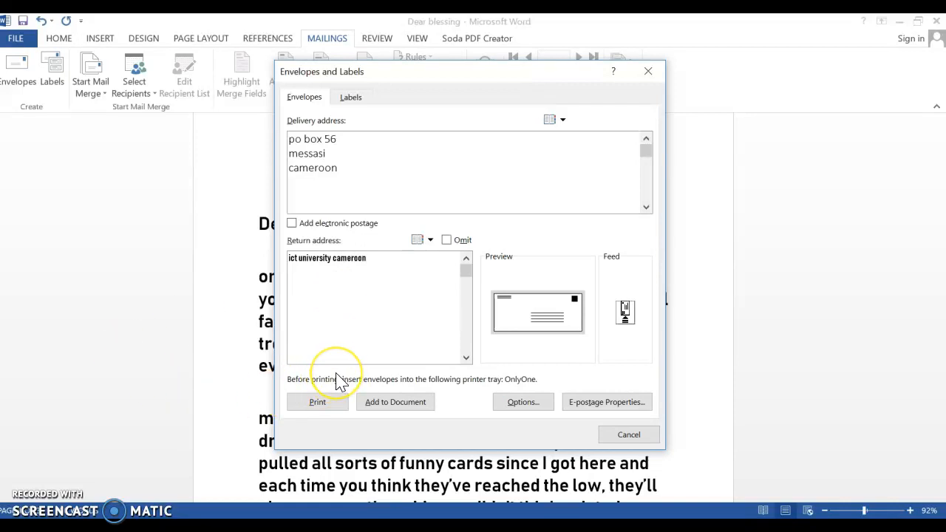
Try to print the envelope, dismissing the offer to save the default return address and cancelling the PDF output file.
{"action": "left_click", "coordinate": [332, 414]}
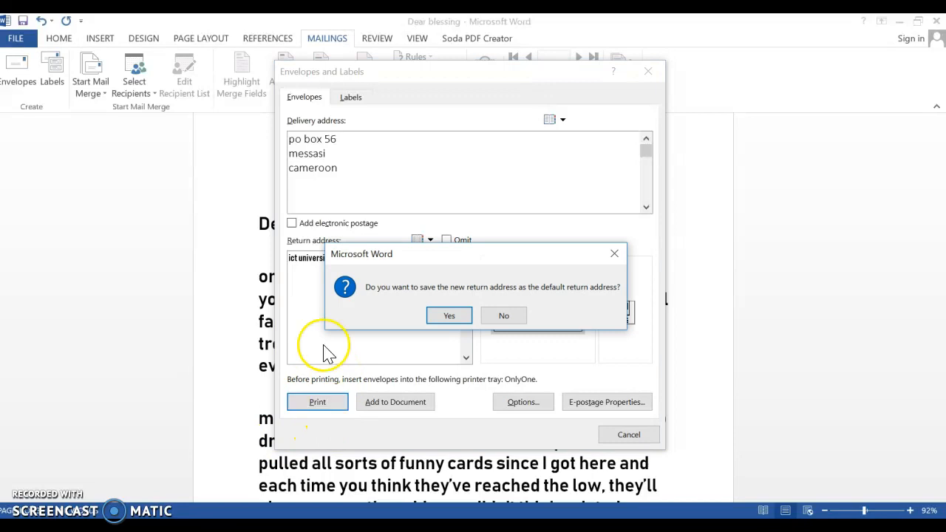
{"action": "left_click", "coordinate": [613, 254]}
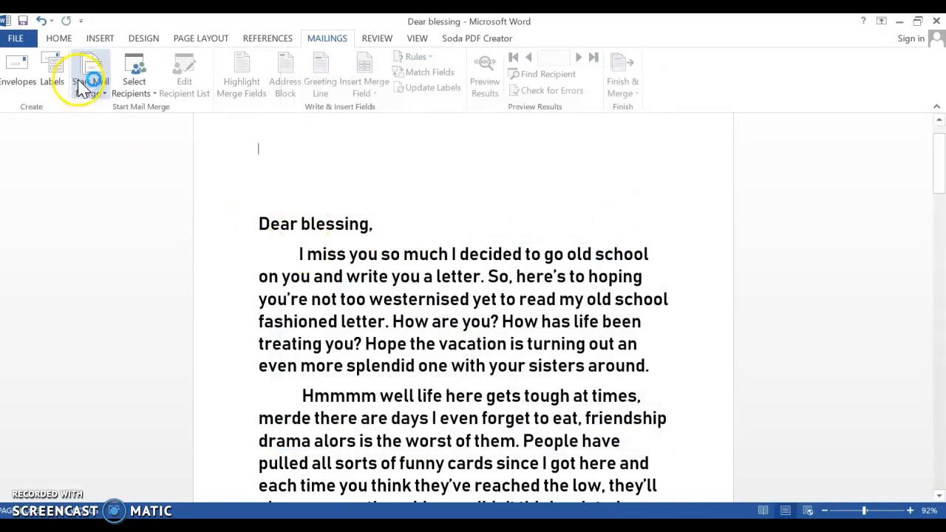
{"action": "left_click", "coordinate": [60, 41]}
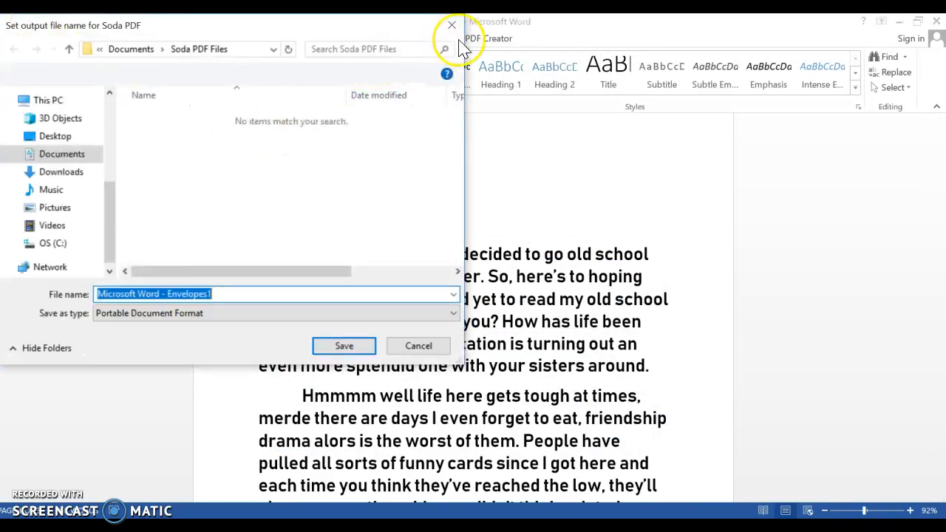
{"action": "left_click", "coordinate": [452, 30]}
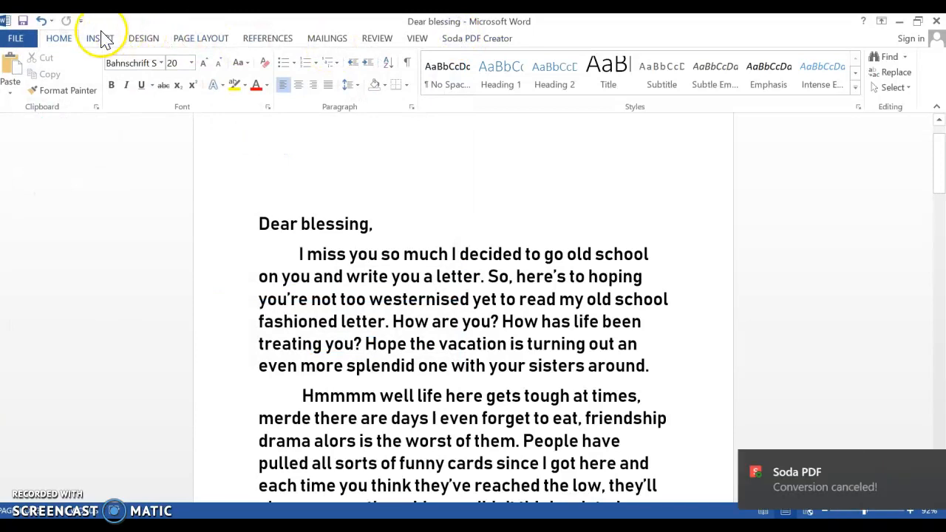
Save the letter, keeping its current file format despite possible incompatible features.
{"action": "left_click", "coordinate": [22, 20]}
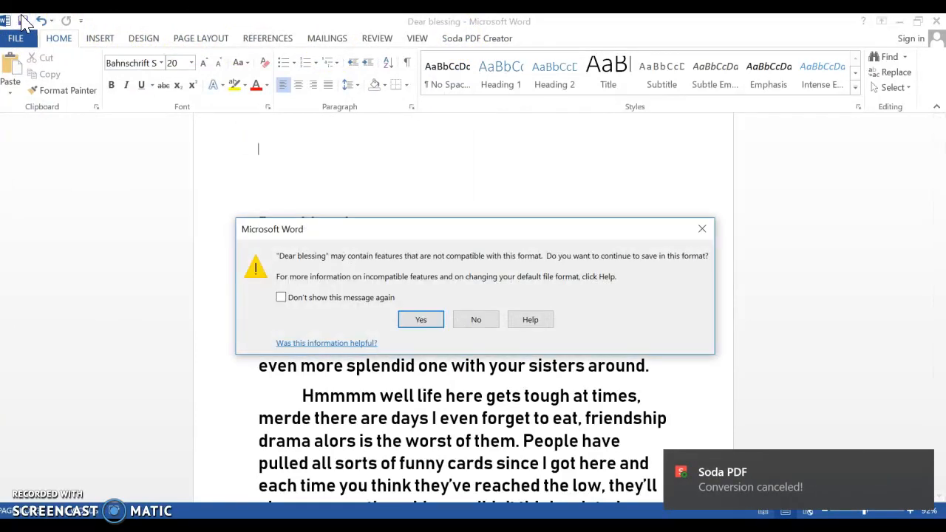
{"action": "left_click", "coordinate": [417, 320]}
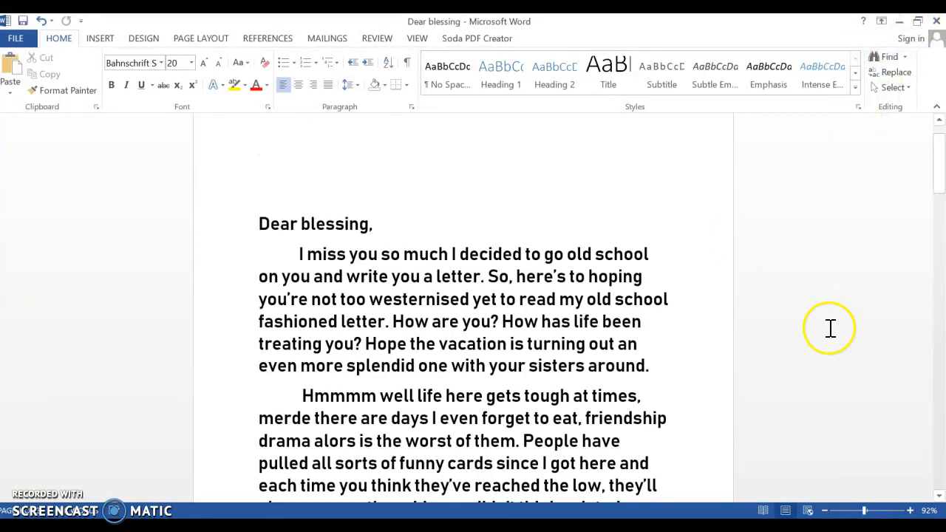
Zoom the letter out to 41% and back in to 89%.
{"action": "left_click", "coordinate": [846, 511]}
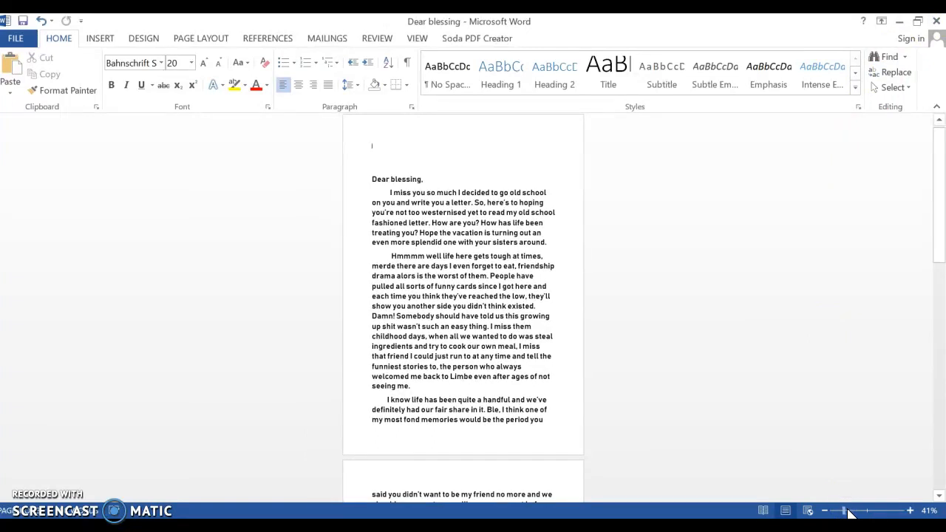
{"action": "left_click", "coordinate": [836, 511]}
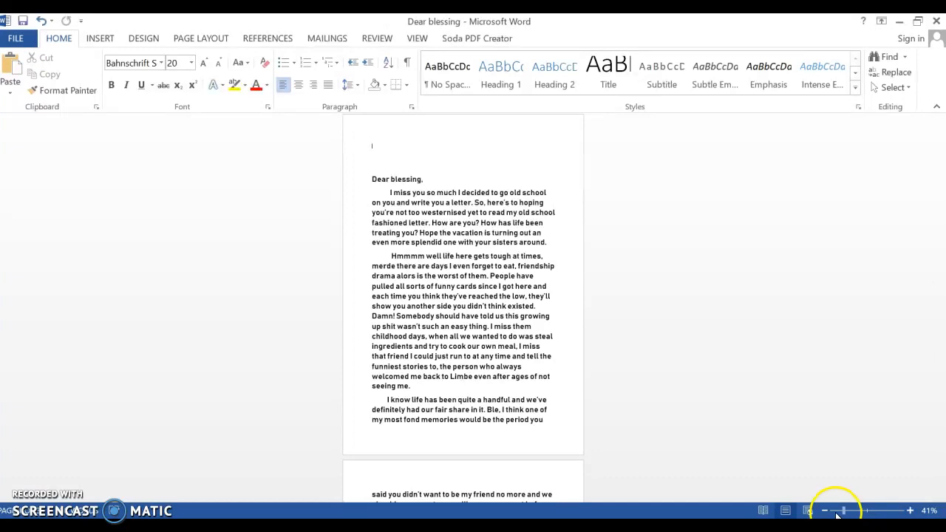
{"action": "left_click_drag", "start_coordinate": [837, 511], "coordinate": [864, 512]}
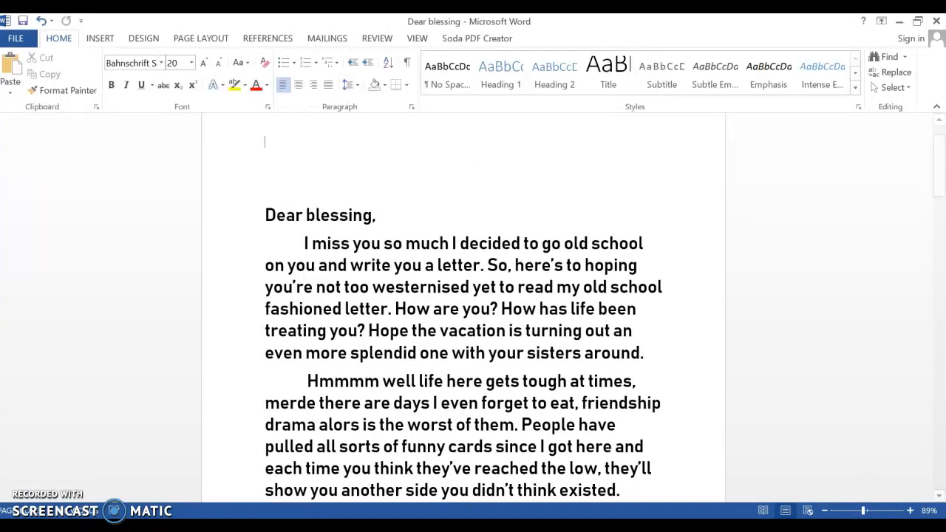
Close the letter and the template start screen to return to the desktop.
{"action": "left_click", "coordinate": [935, 21]}
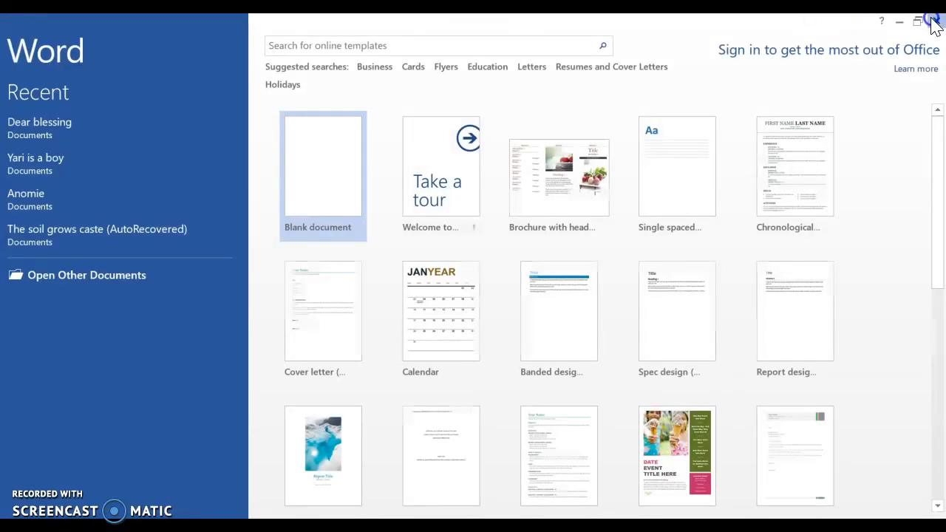
{"action": "left_click", "coordinate": [934, 23]}
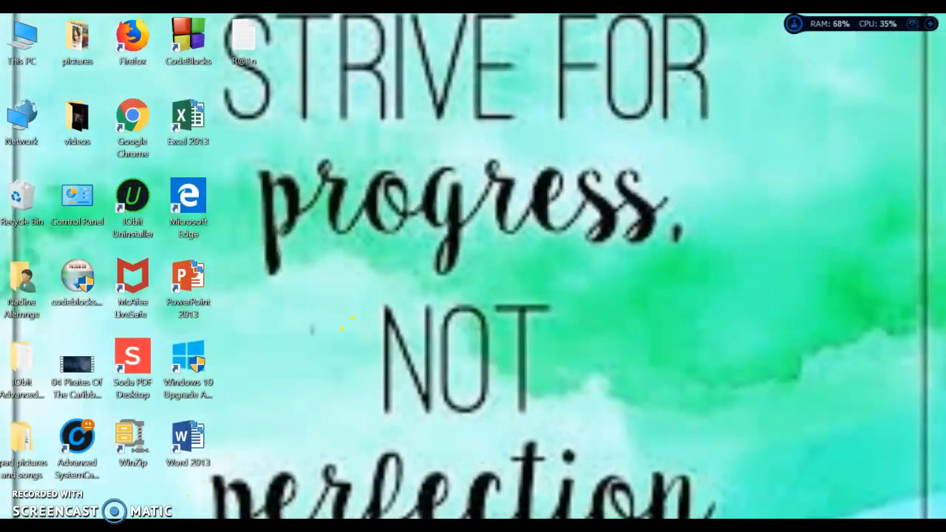